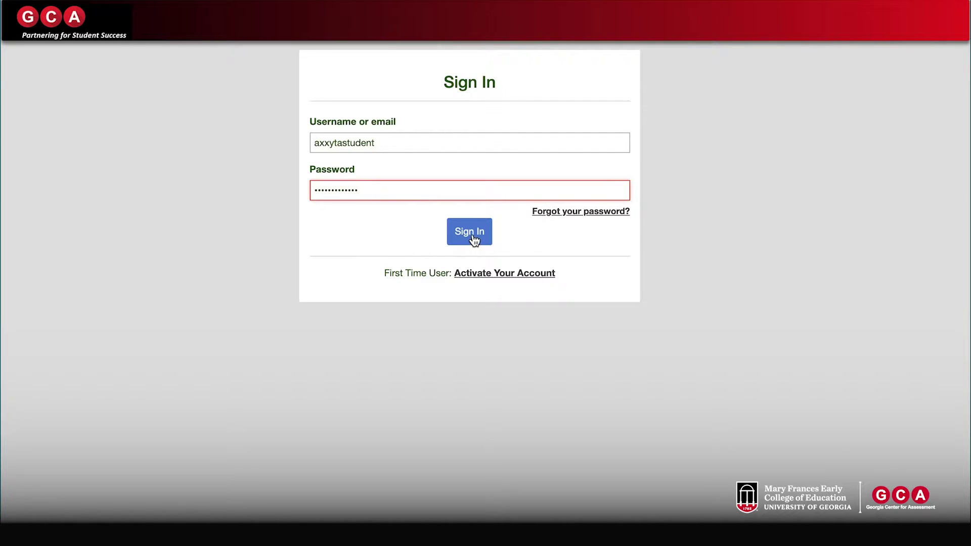
- Sign in to the student account with the entered username and password
{"action": "left_click", "coordinate": [473, 238]}
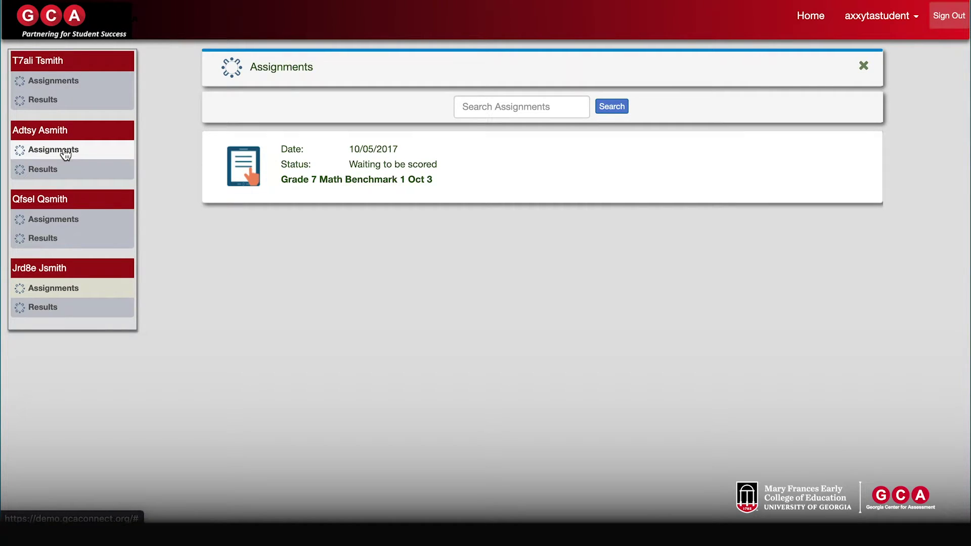
- Begin the ELA Grade 8 Argumentative Assesslet from the second student's assignments
{"action": "left_click", "coordinate": [66, 154]}
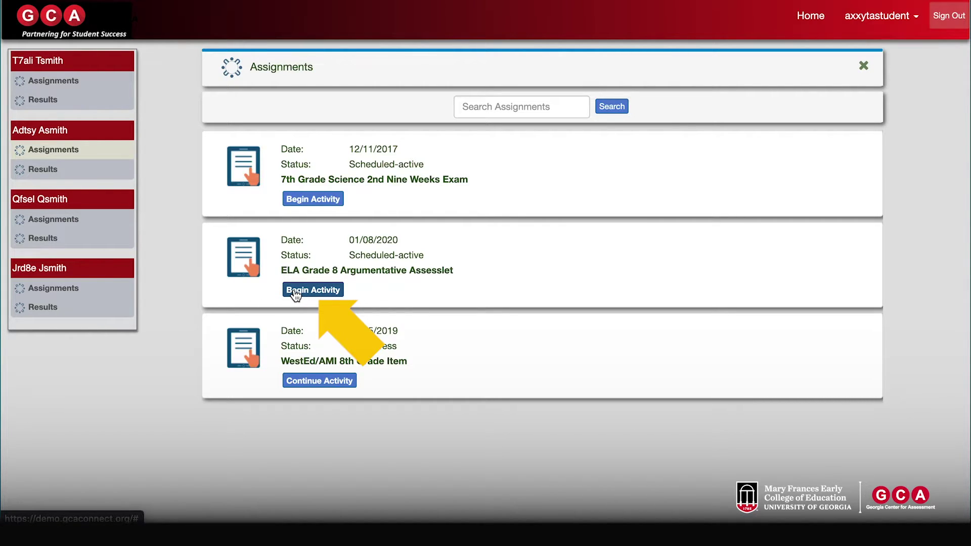
{"action": "left_click", "coordinate": [296, 294]}
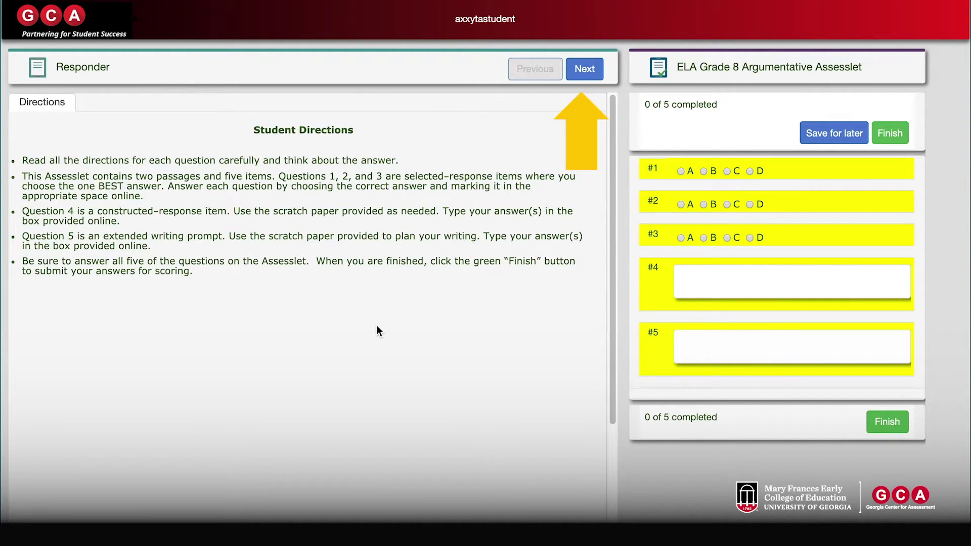
- Advance past the student directions to question #1
{"action": "left_click", "coordinate": [584, 70]}
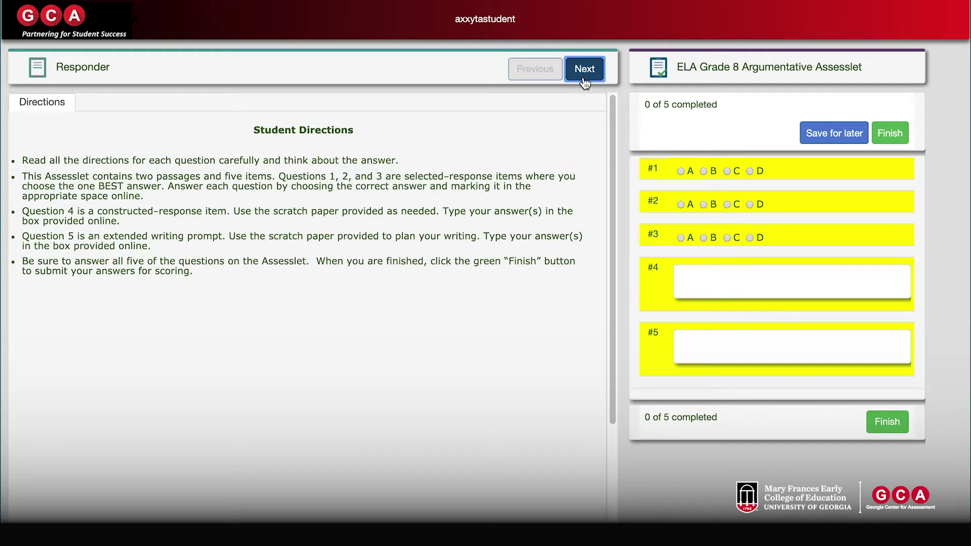
{"action": "left_click", "coordinate": [584, 79]}
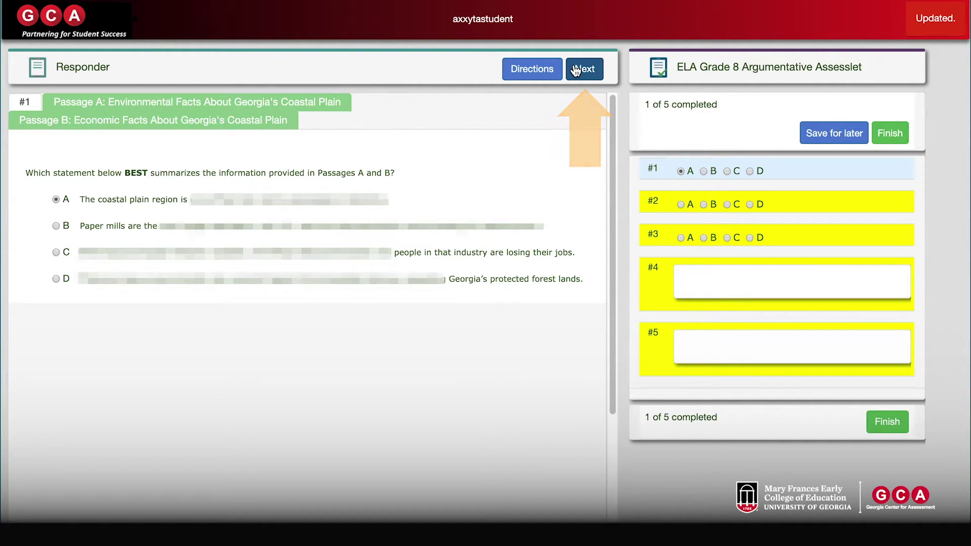
{"action": "left_click", "coordinate": [583, 68]}
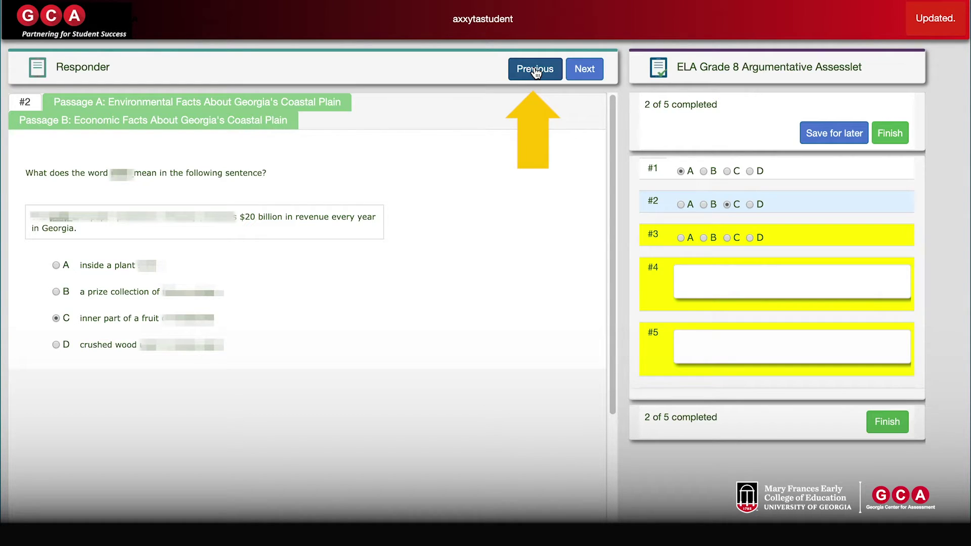
{"action": "left_click", "coordinate": [535, 69]}
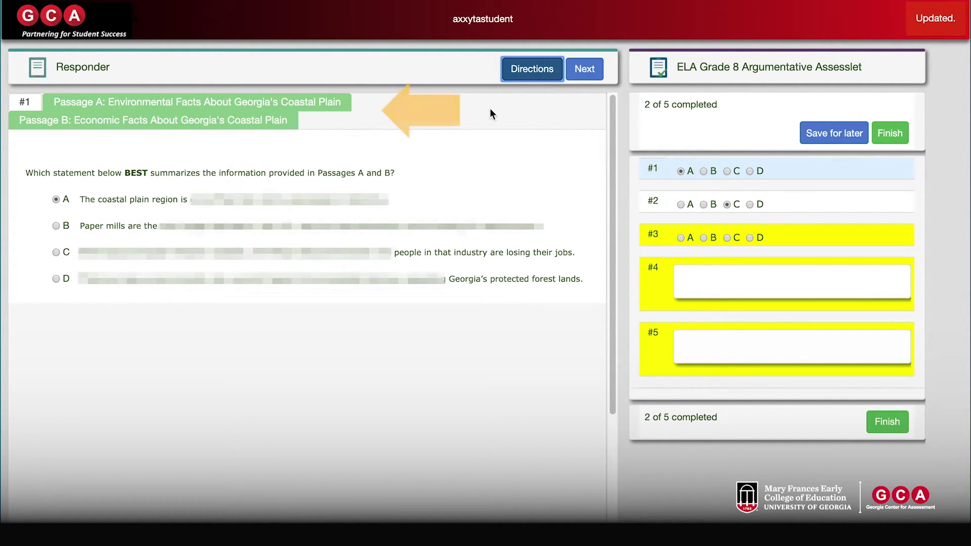
{"action": "left_click", "coordinate": [243, 104]}
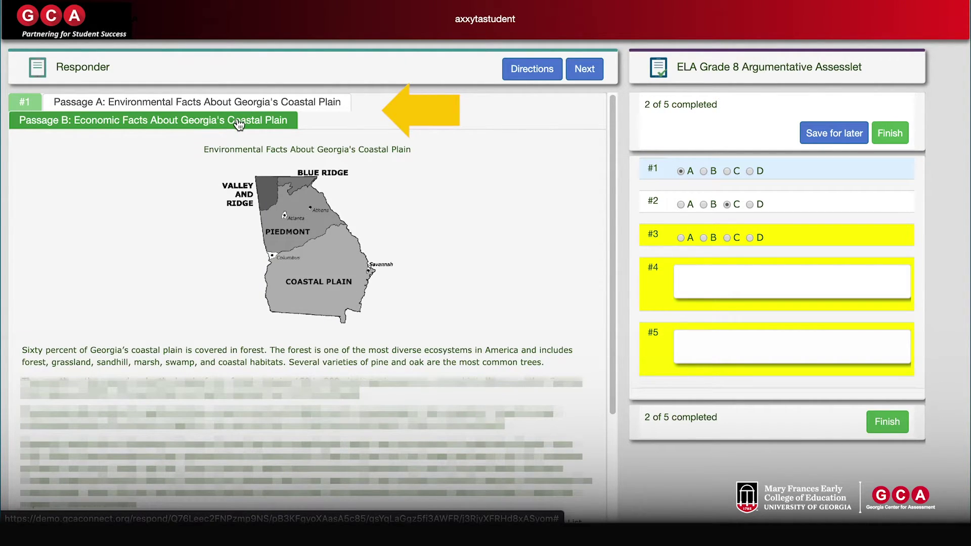
{"action": "left_click", "coordinate": [239, 123]}
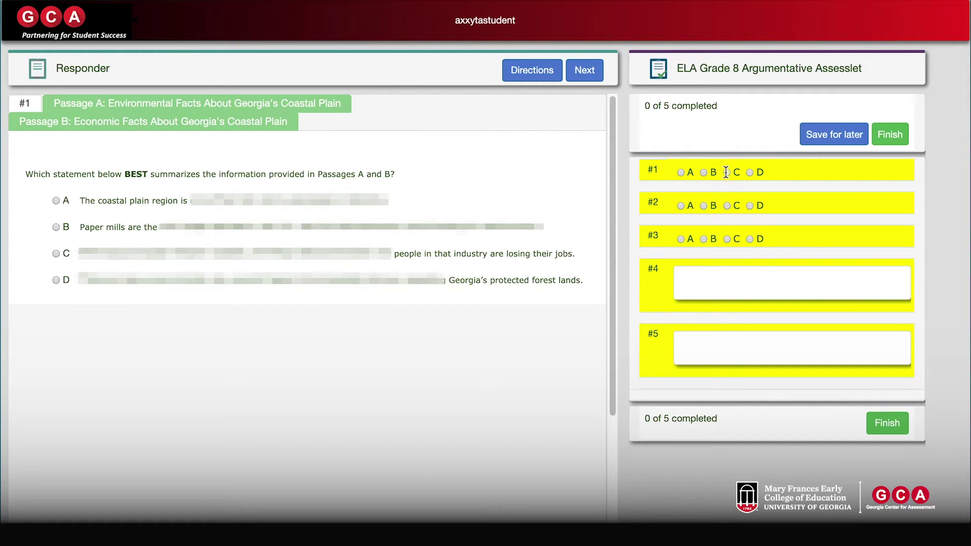
- Mark an answer for question #1 and save progress for later
{"action": "left_click", "coordinate": [727, 173]}
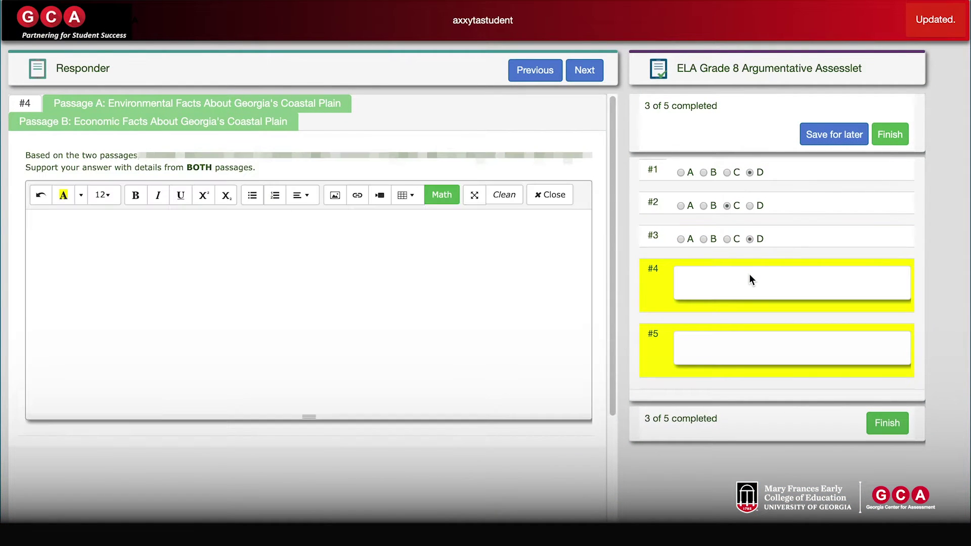
{"action": "type", "text": "begin writing here."}
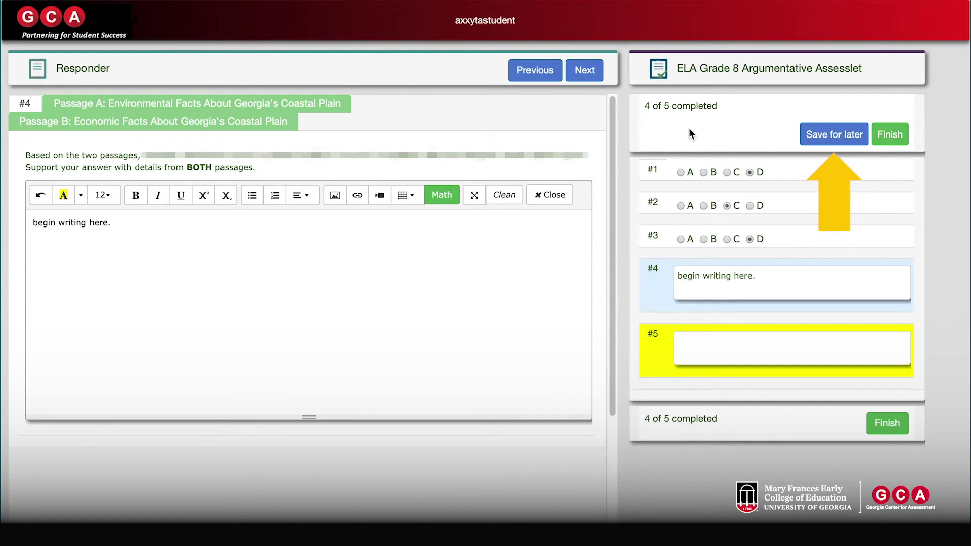
{"action": "left_click", "coordinate": [809, 136]}
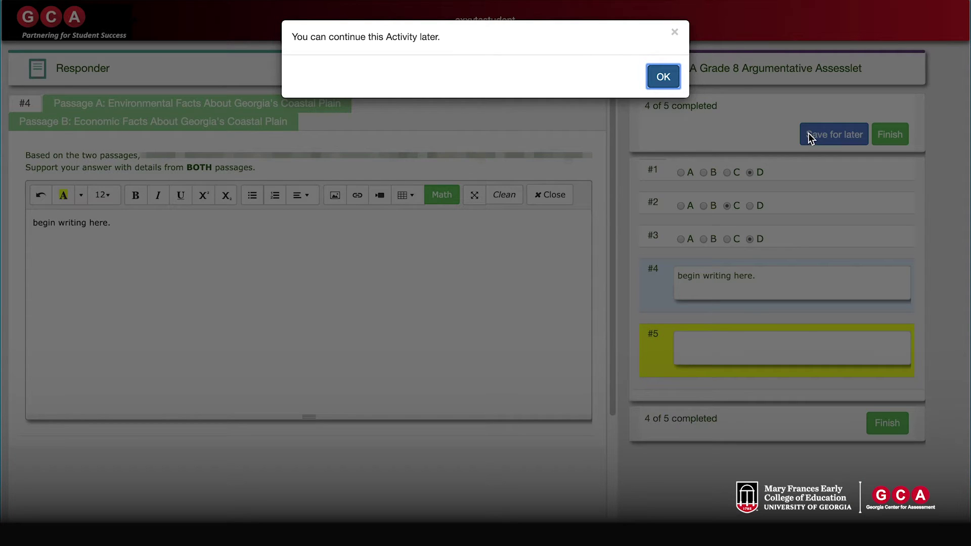
- Acknowledge the 'continue this Activity later' notice and leave the activity
{"action": "left_click", "coordinate": [663, 76]}
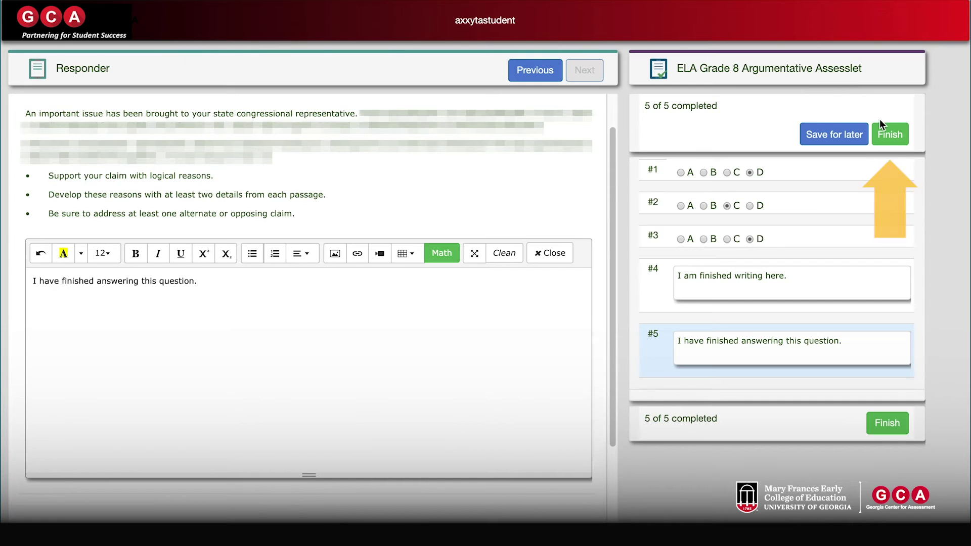
- Finish and submit the ELA Grade 8 assesslet, then dismiss the completion message
{"action": "left_click", "coordinate": [889, 141]}
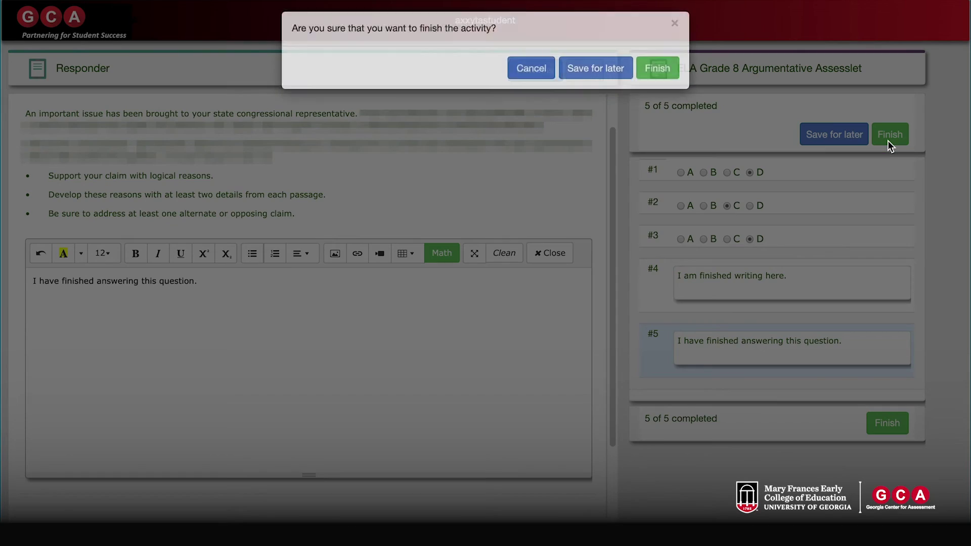
{"action": "left_click", "coordinate": [657, 76]}
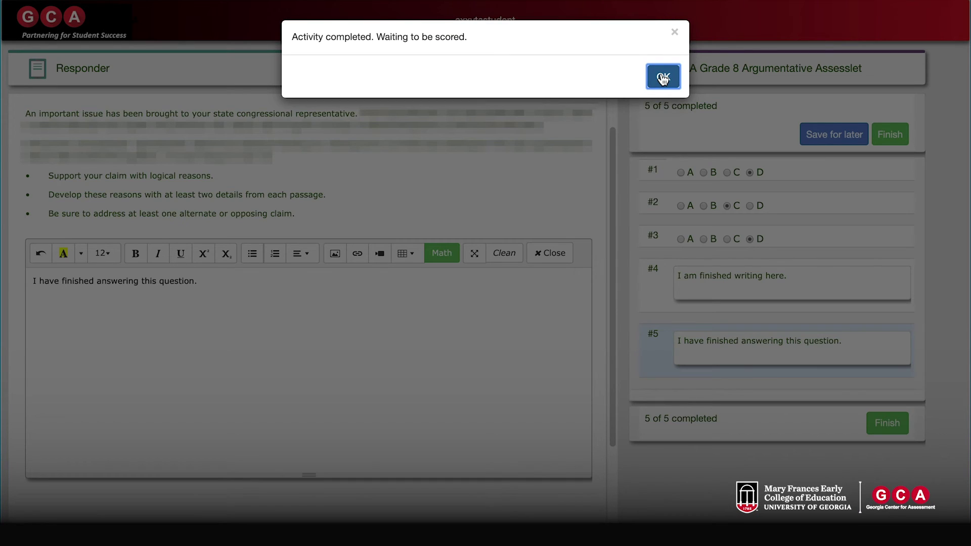
{"action": "left_click", "coordinate": [664, 79]}
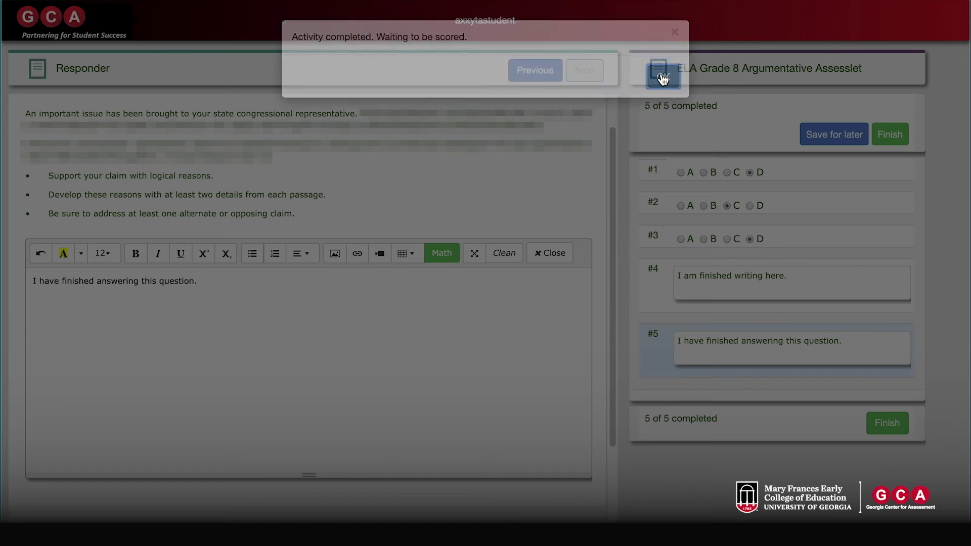